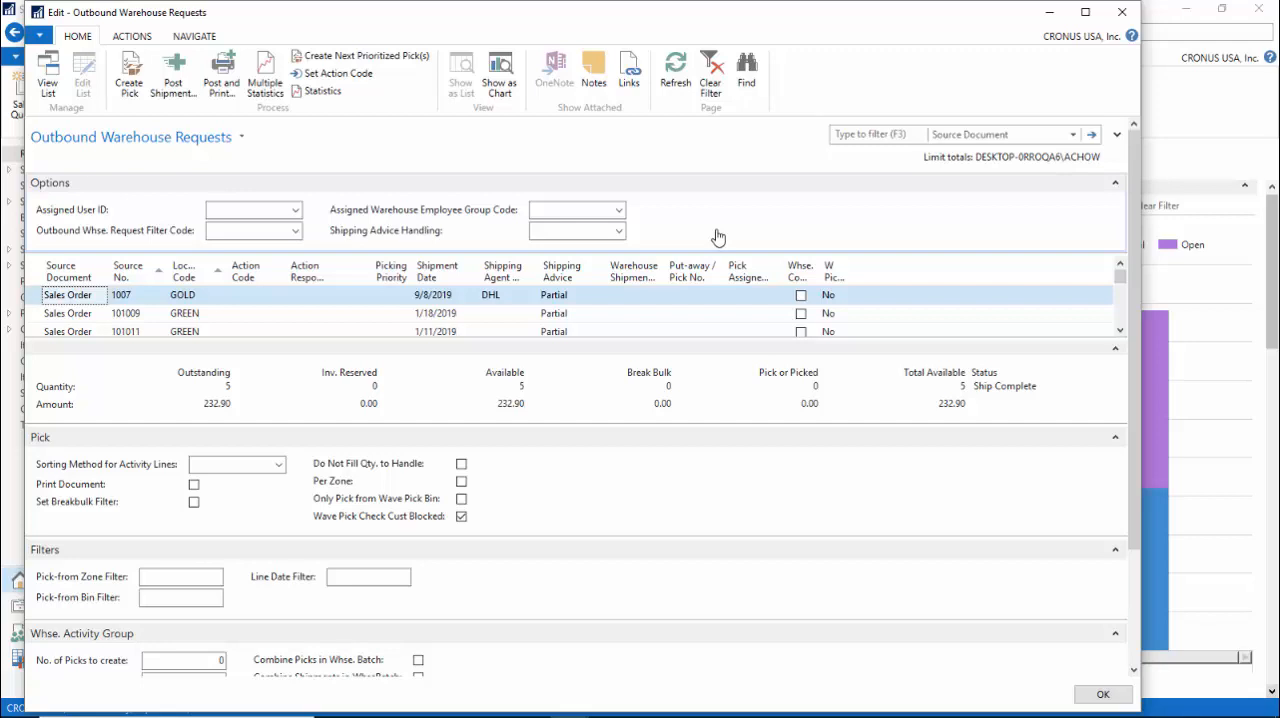
Create the warehouse pick for the GOLD-location sales order and close the outbound warehouse requests.
{"action": "key", "text": "Down"}
{"action": "key", "text": "Down"}
{"action": "key", "text": "Up"}
{"action": "key", "text": "Up"}
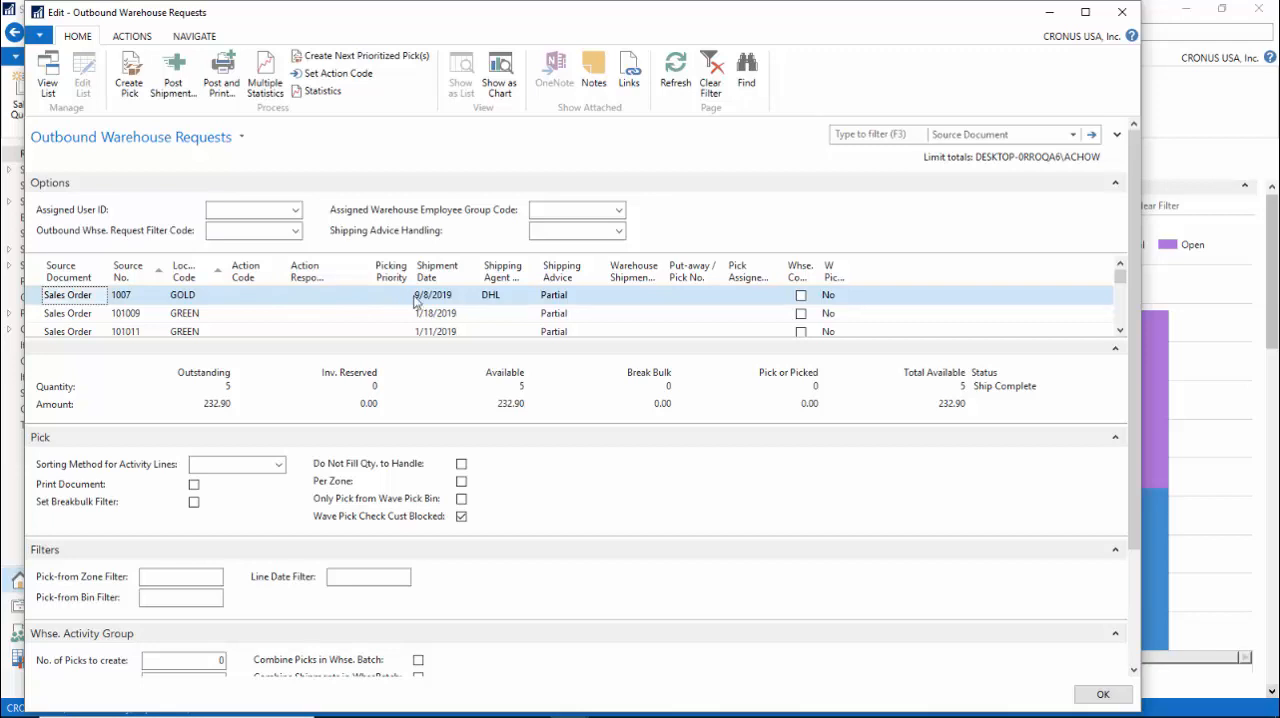
{"action": "left_click", "coordinate": [130, 82]}
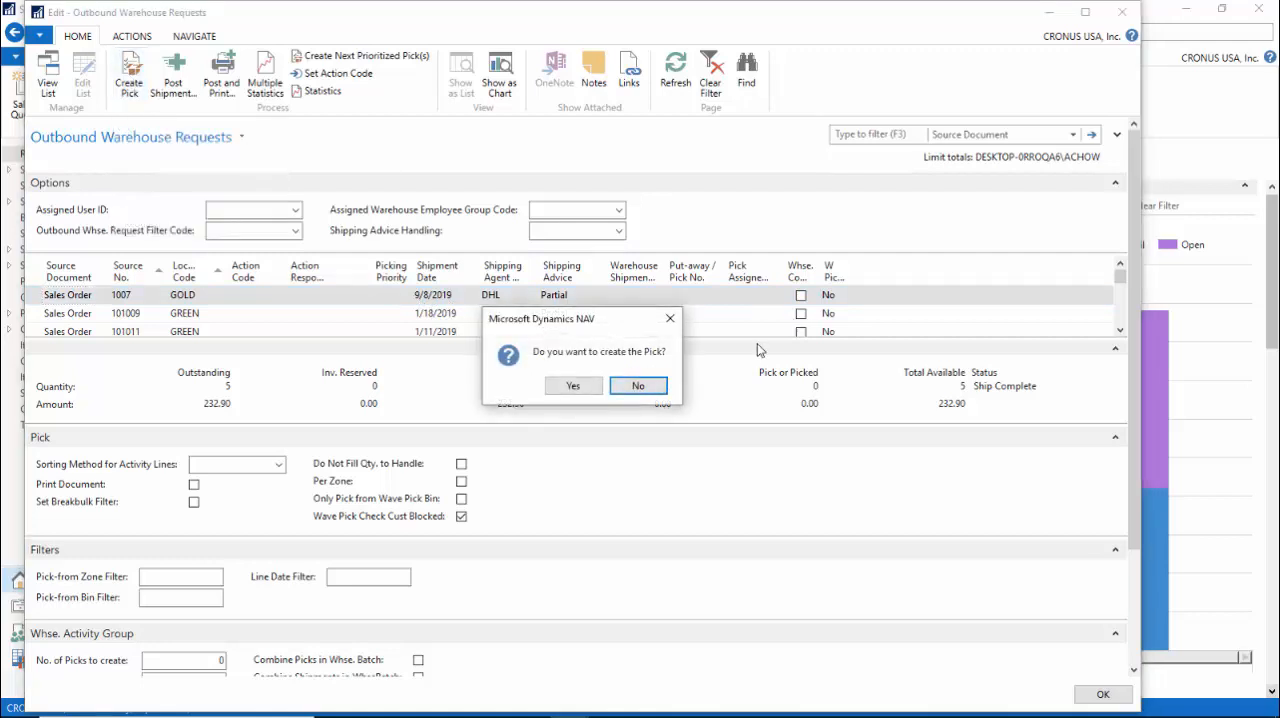
{"action": "left_click", "coordinate": [567, 388]}
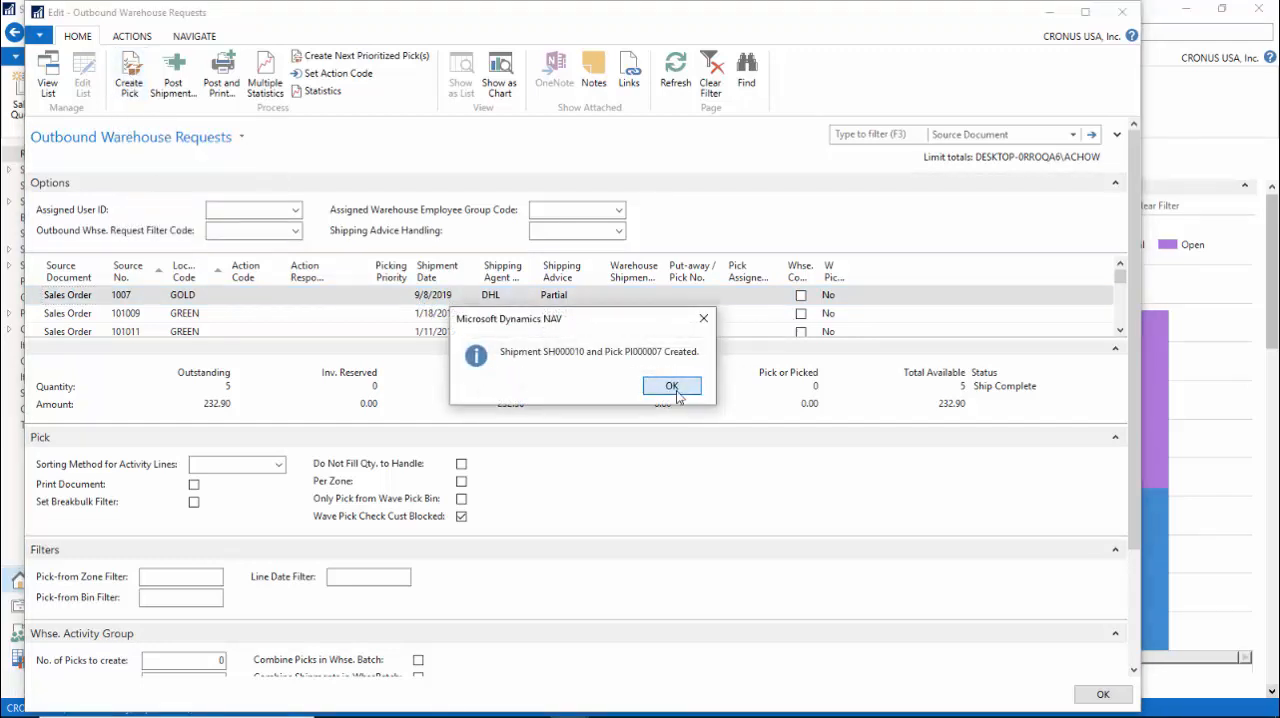
{"action": "left_click", "coordinate": [677, 389]}
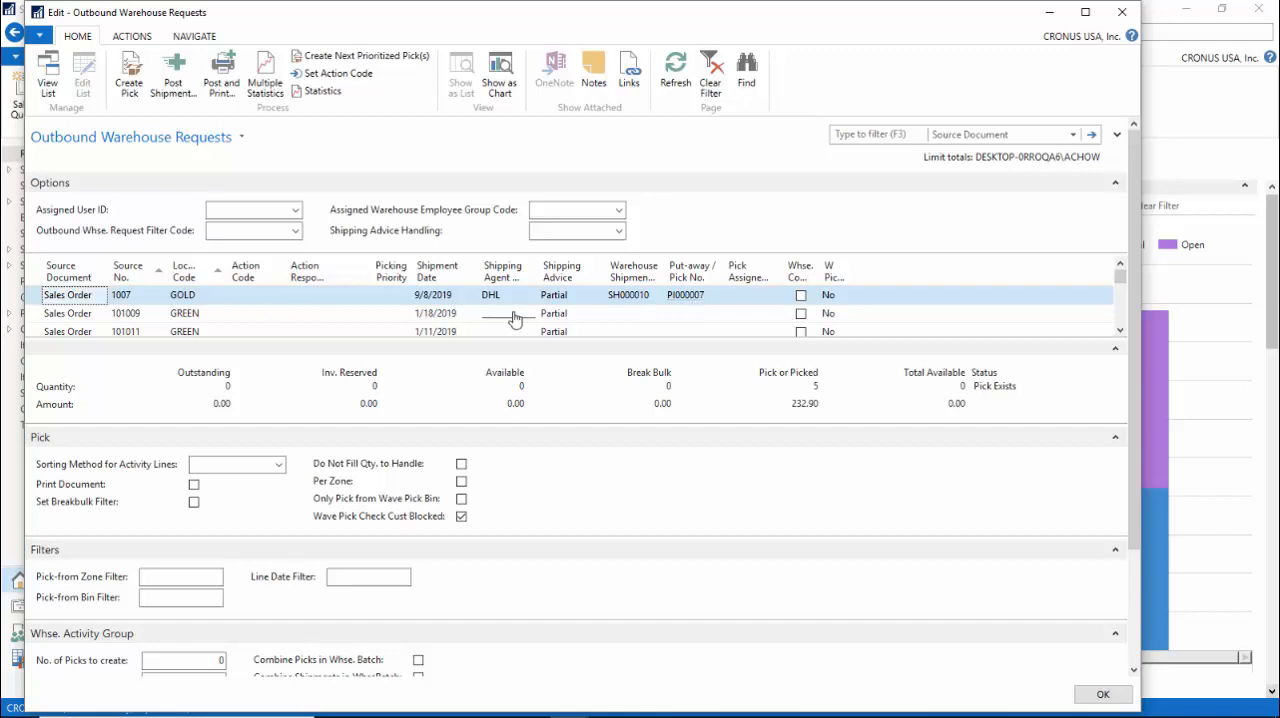
{"action": "left_click", "coordinate": [1122, 12]}
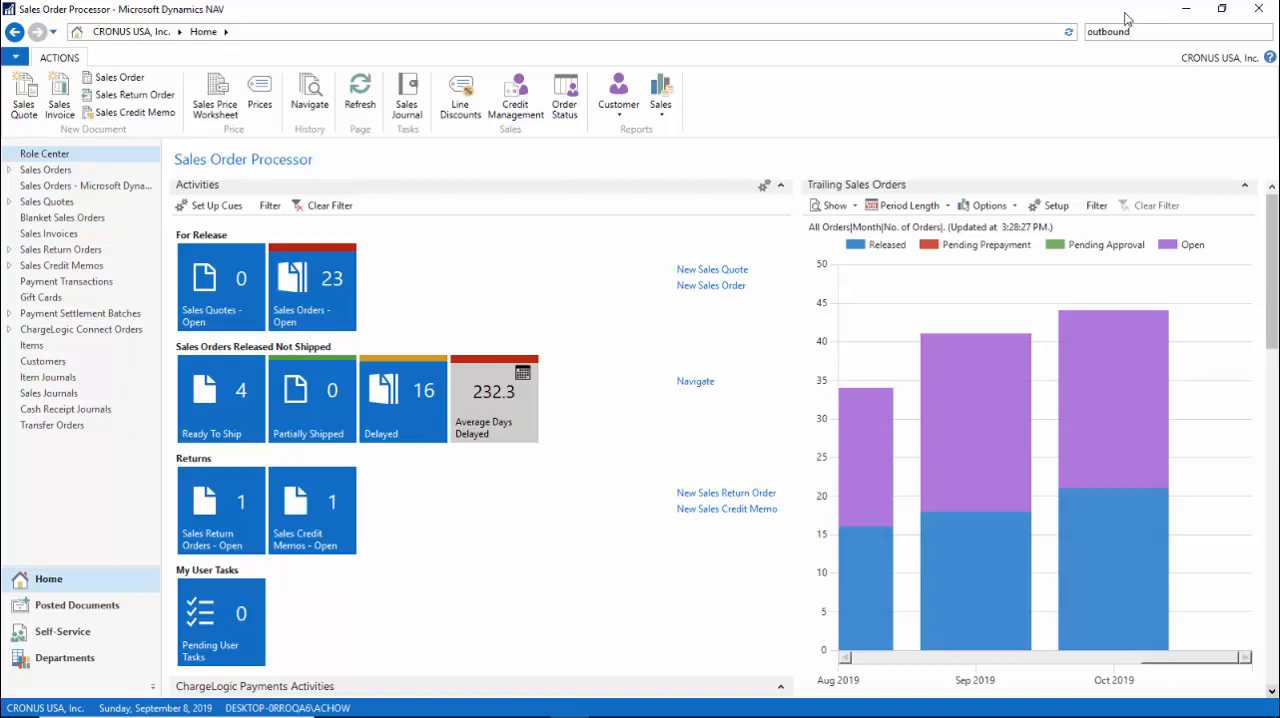
Switch to the HyperTerminal session and open the first document in the pick documents list.
{"action": "key", "text": "alt+Tab"}
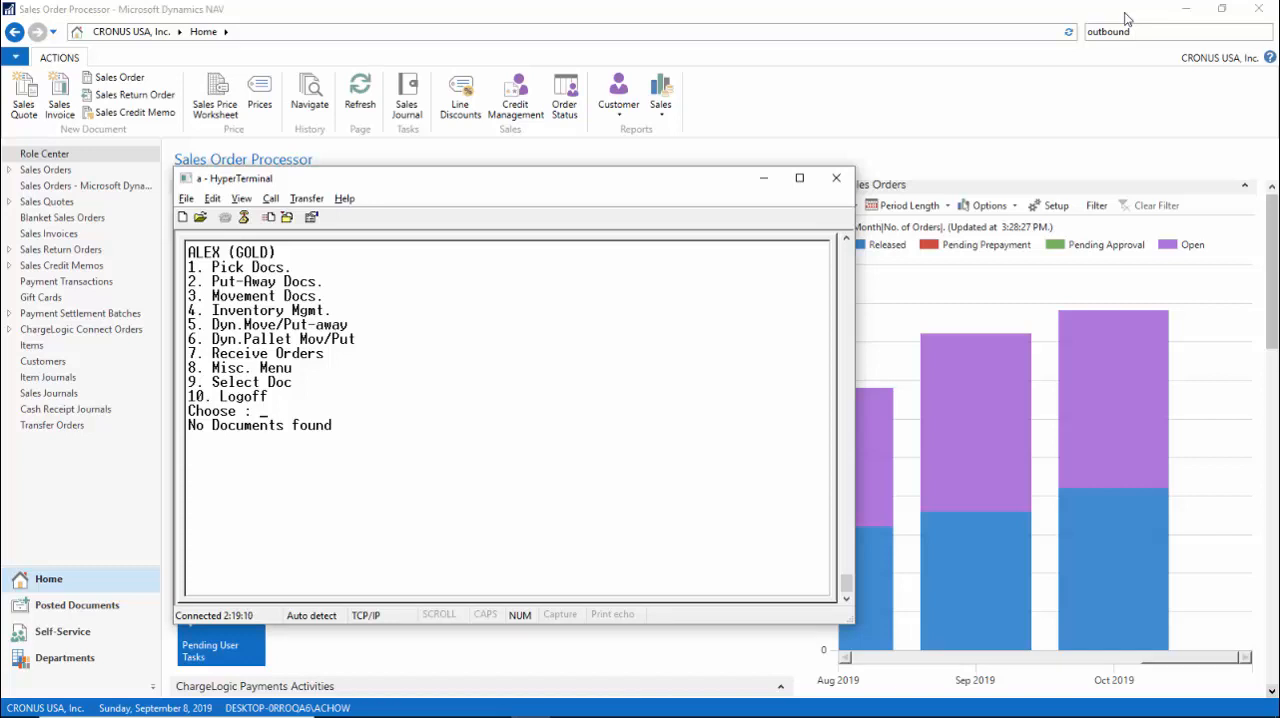
{"action": "type", "text": "1"}
{"action": "key", "text": "Return"}
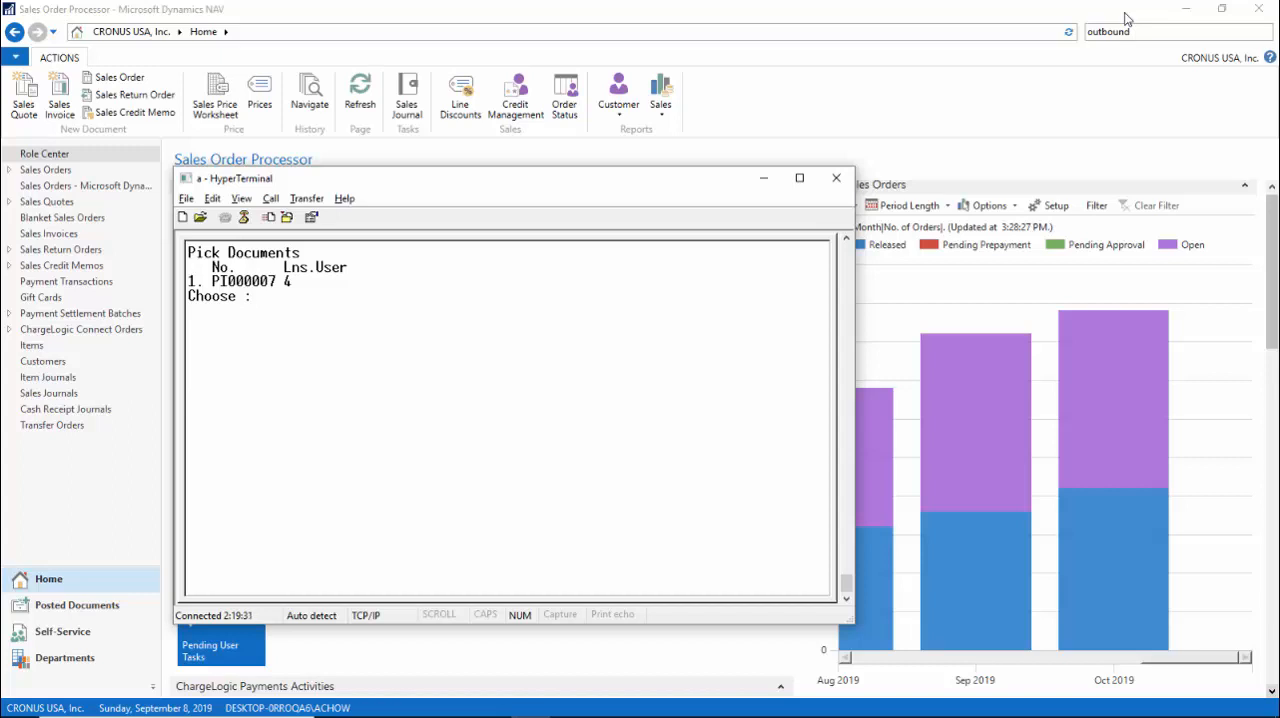
{"action": "type", "text": "1"}
{"action": "key", "text": "Return"}
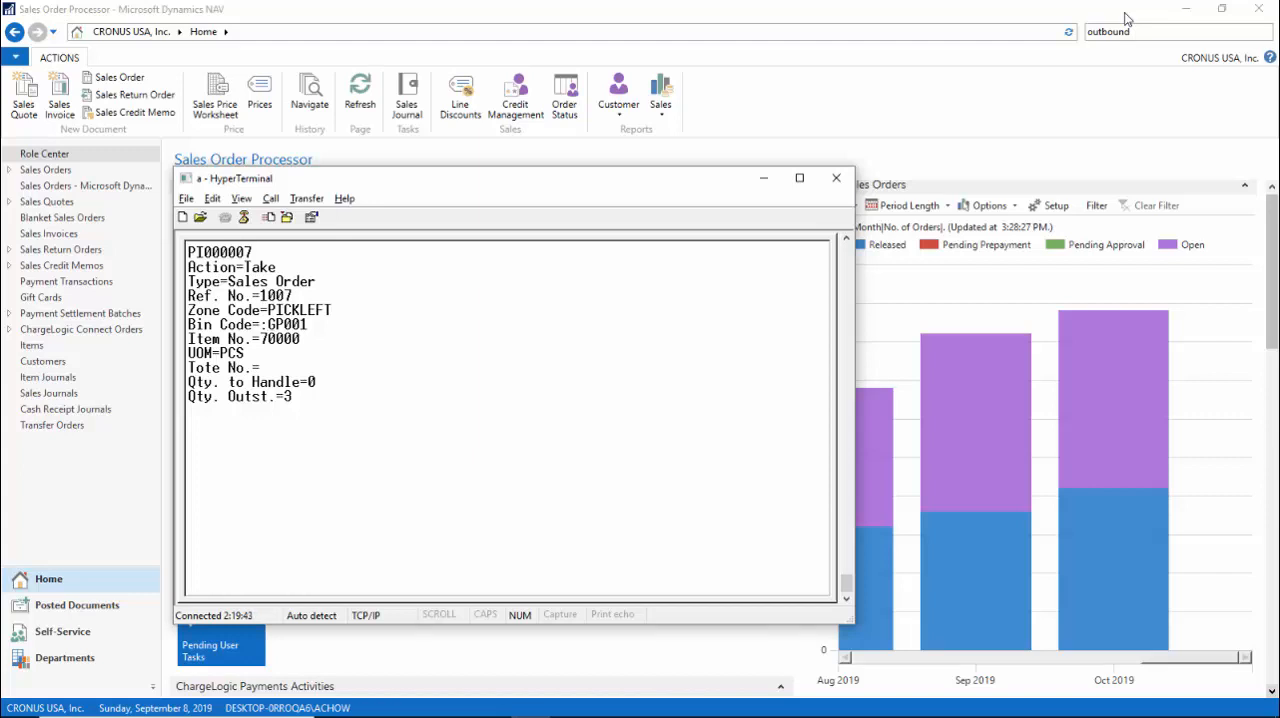
Handle the take line for item 70000 from bin GP001 with tote 1000 and quantity 3.
{"action": "type", "text": "gp"}
{"action": "key", "text": "Return"}
{"action": "key", "text": "Return"}
{"action": "type", "text": "1000"}
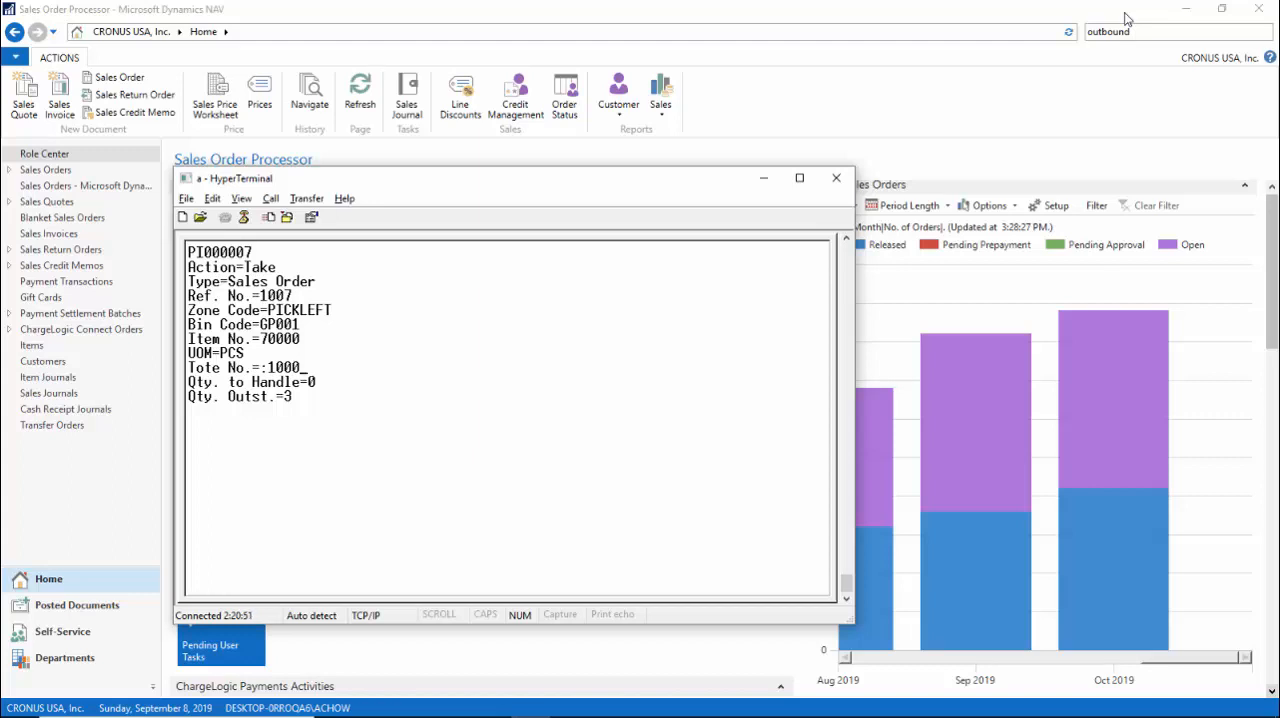
{"action": "key", "text": "Return"}
{"action": "type", "text": "3"}
{"action": "key", "text": "Return"}
Handle the take line for item 70003 from bin GP004 with tote 2000 and quantity 2.
{"action": "type", "text": "gp004"}
{"action": "key", "text": "Return"}
{"action": "key", "text": "Return"}
{"action": "type", "text": "2"}
{"action": "key", "text": "Return"}
{"action": "type", "text": "2"}
{"action": "key", "text": "Return"}
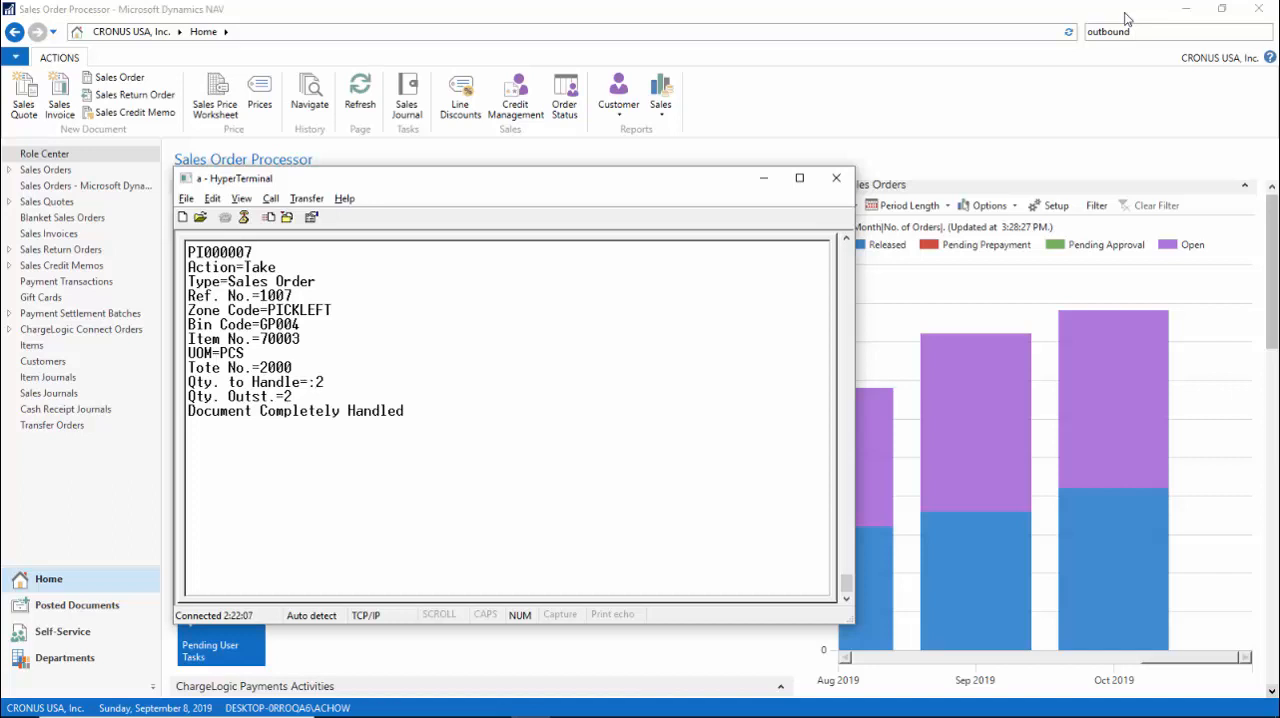
Register the fully handled pick document and check for remaining pick documents.
{"action": "key", "text": "Escape"}
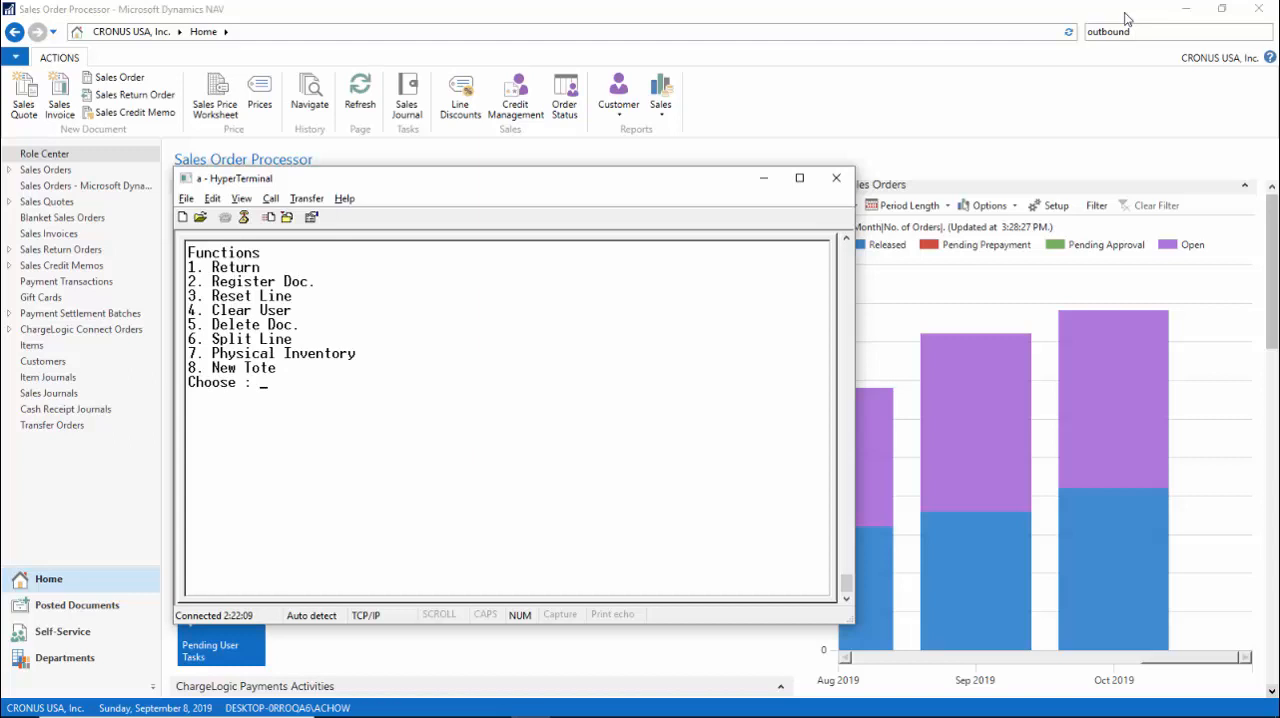
{"action": "type", "text": "1"}
{"action": "key", "text": "Return"}
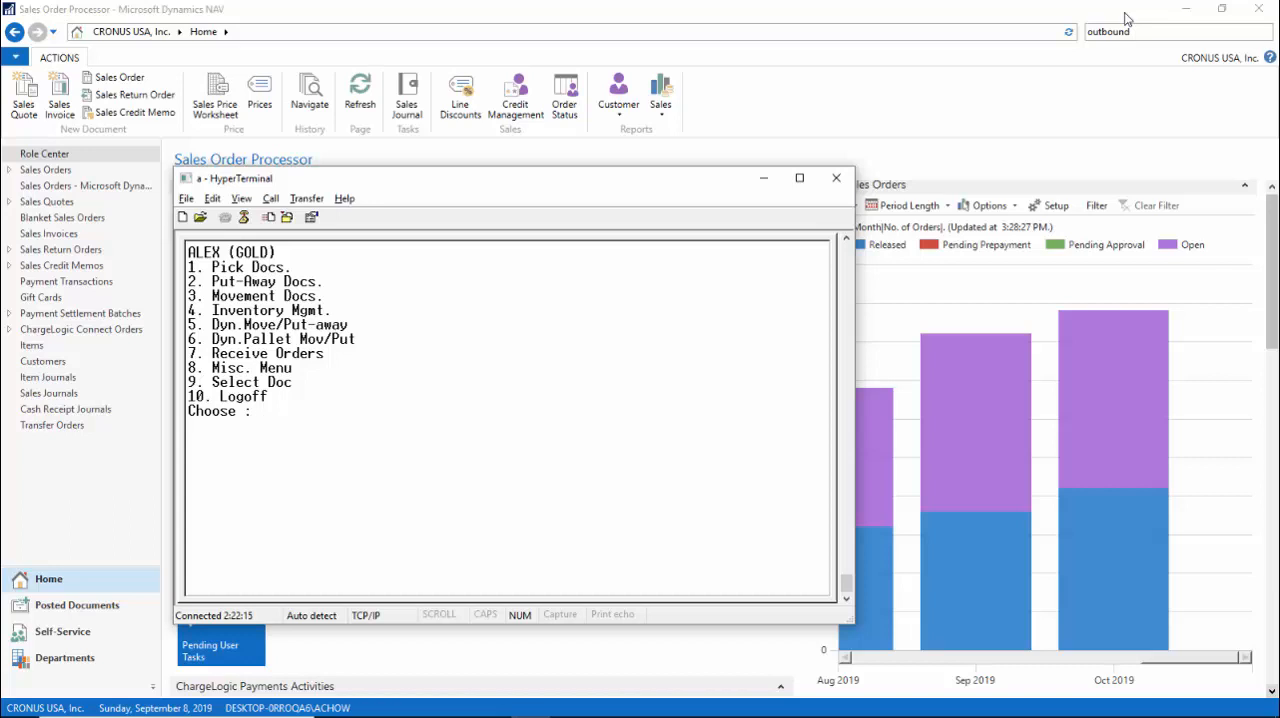
{"action": "type", "text": "1"}
{"action": "key", "text": "Return"}
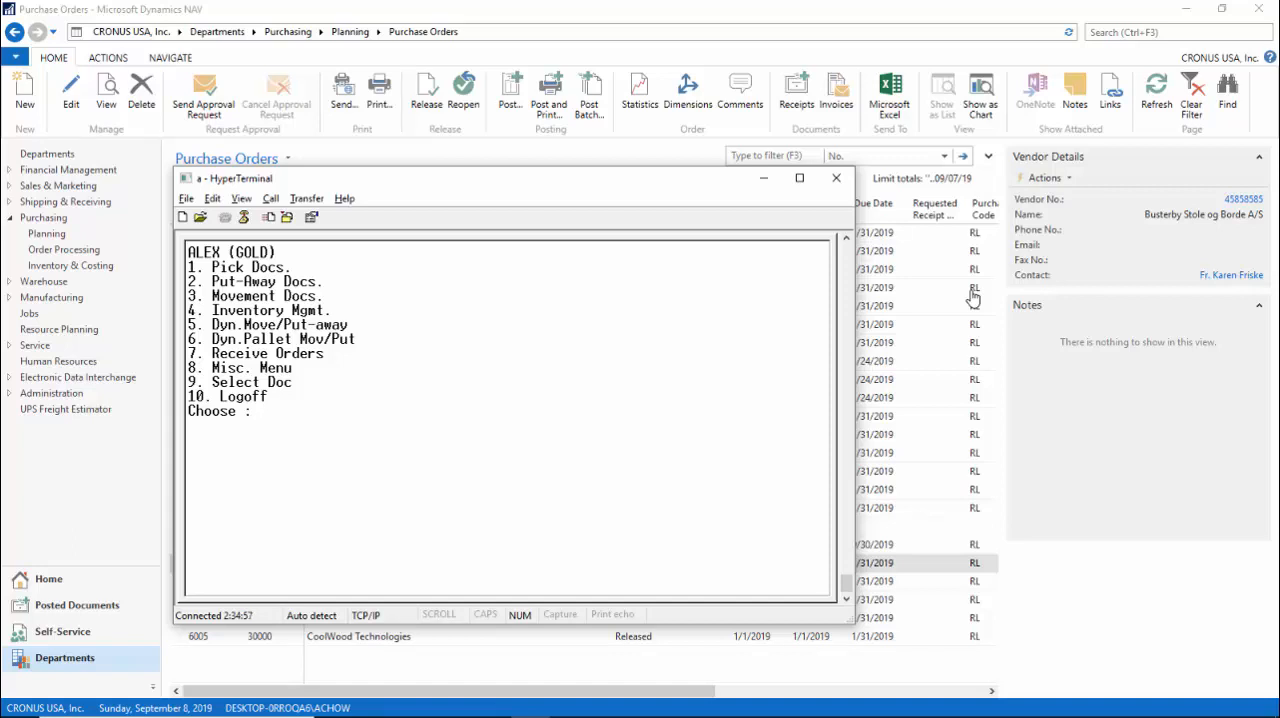
Open the first document in the put-away documents list.
{"action": "type", "text": "2"}
{"action": "key", "text": "Return"}
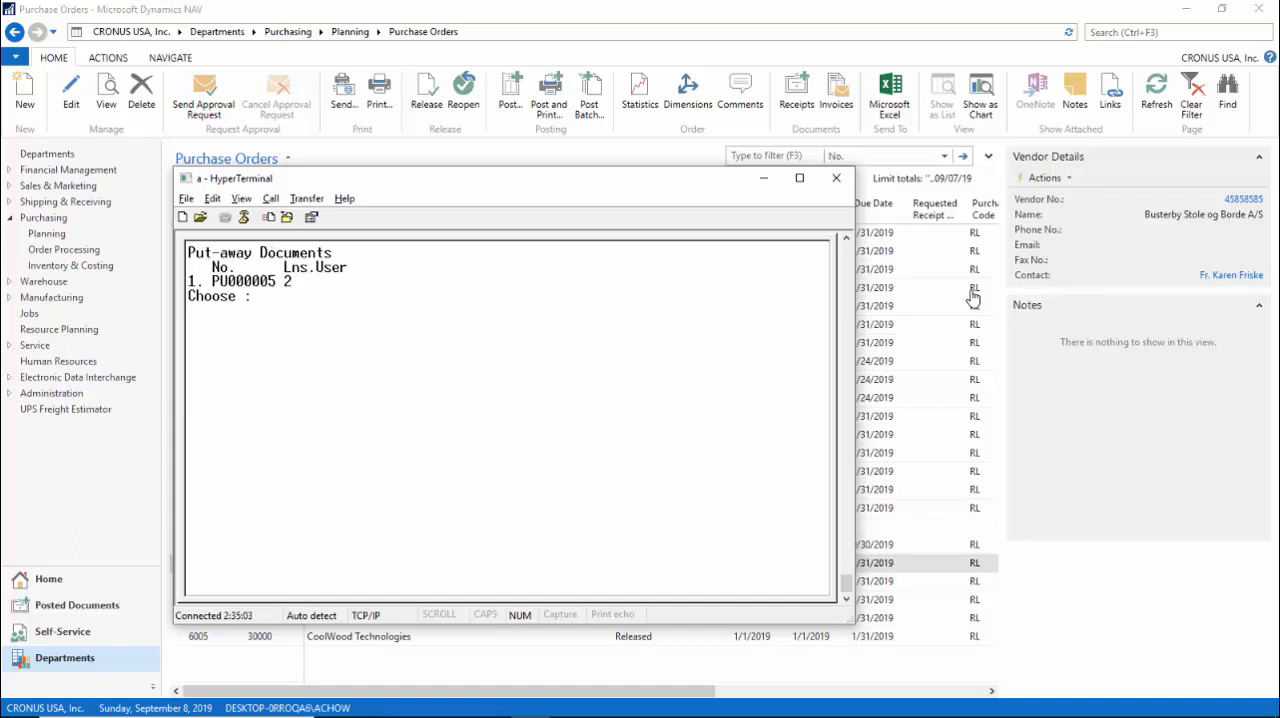
{"action": "type", "text": "1"}
{"action": "key", "text": "Return"}
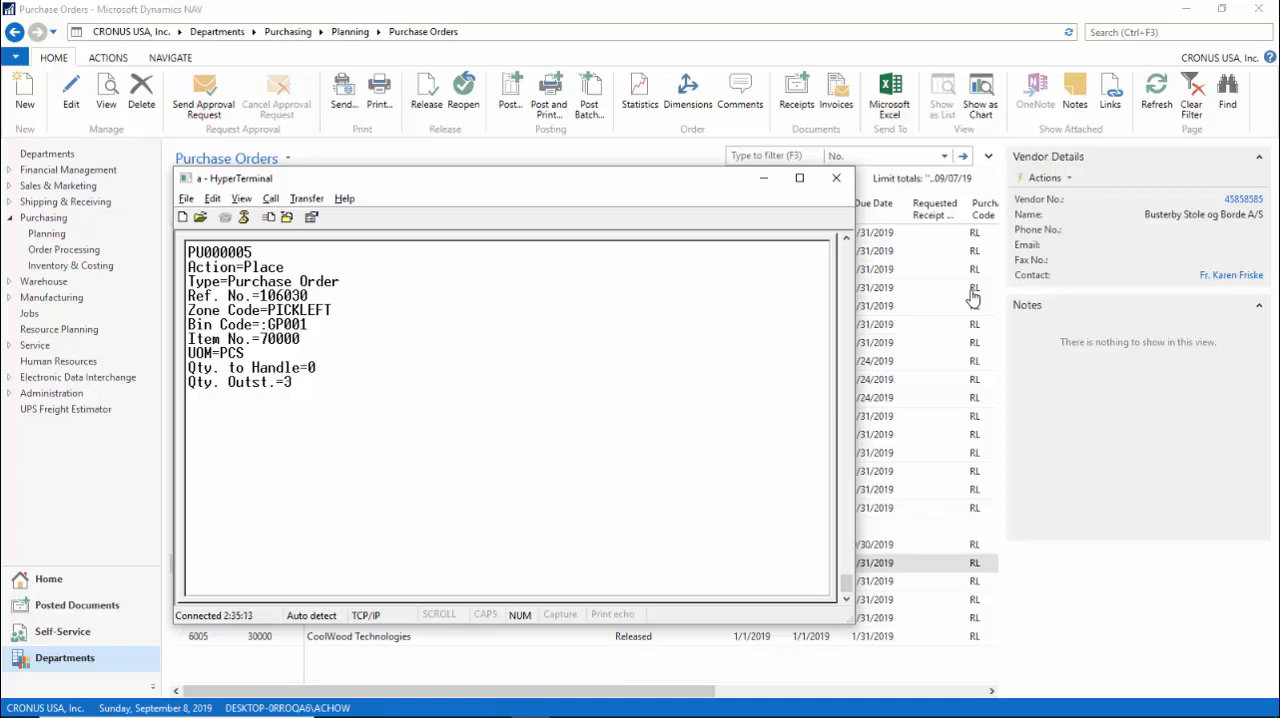
Handle the place line for item 70000 with bin GP002 and quantity 3.
{"action": "type", "text": "gp002"}
{"action": "key", "text": "Return"}
{"action": "key", "text": "Return"}
{"action": "type", "text": "3"}
{"action": "key", "text": "Return"}
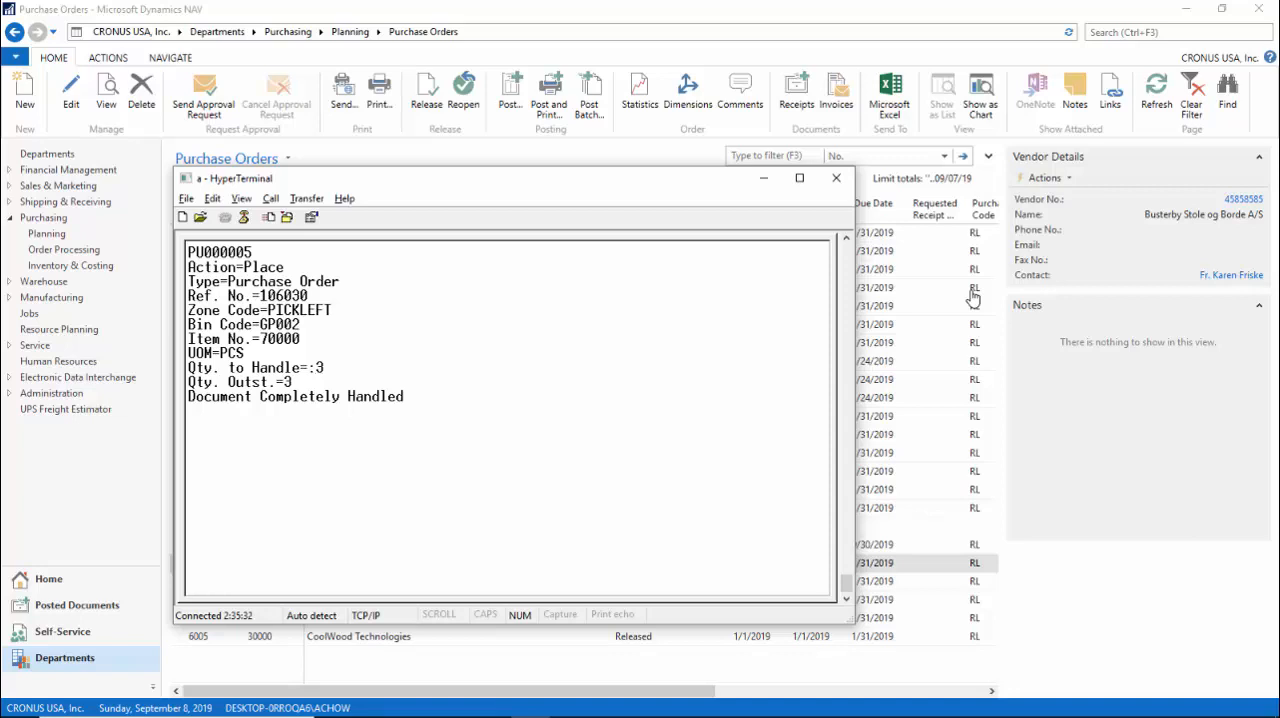
Register the fully handled put-away document and return to the main menu.
{"action": "key", "text": "Escape"}
{"action": "type", "text": "1"}
{"action": "key", "text": "Return"}
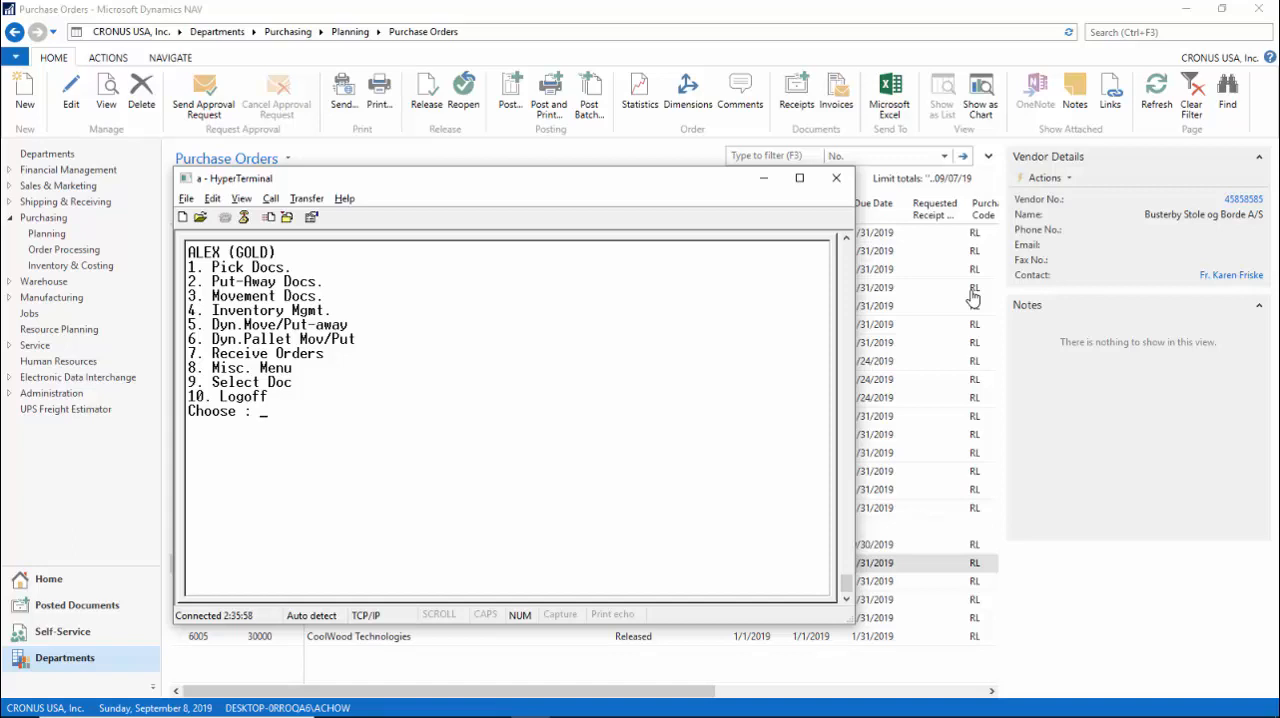
Start a dynamic move from bin GP001 and add 200 PCS of item 70000 to it.
{"action": "type", "text": "5"}
{"action": "key", "text": "Return"}
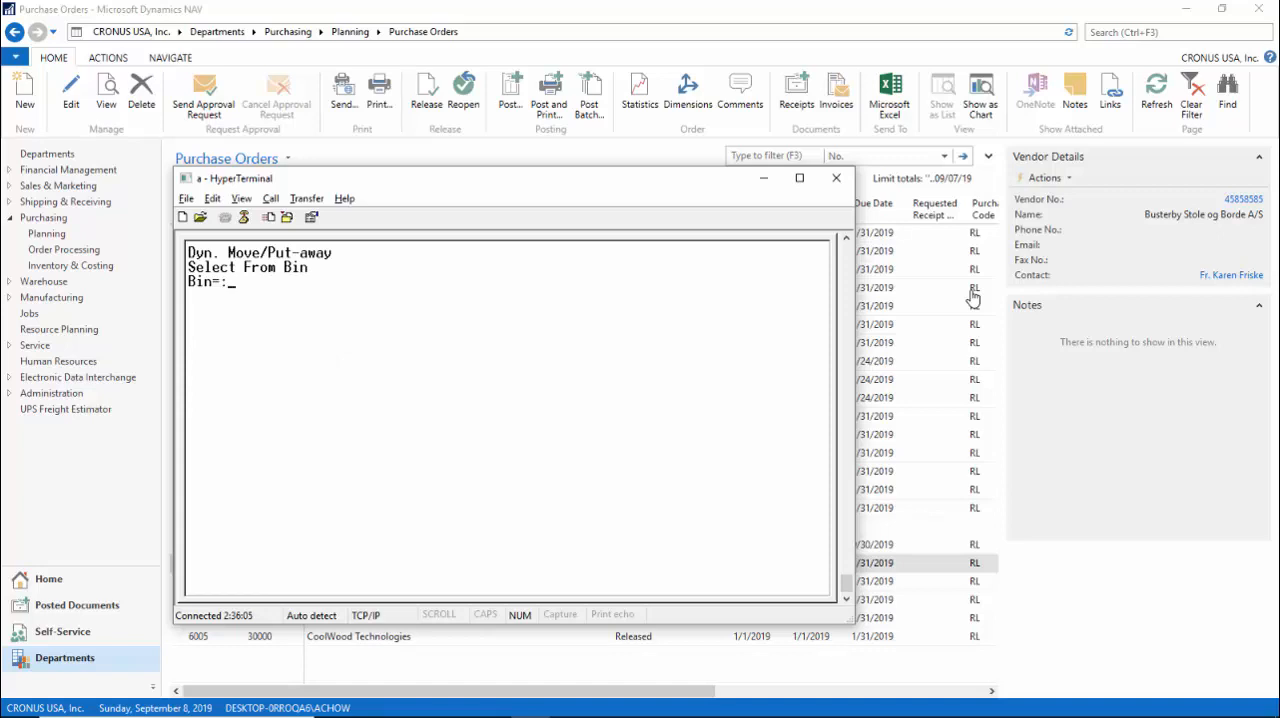
{"action": "type", "text": "gp001"}
{"action": "key", "text": "Return"}
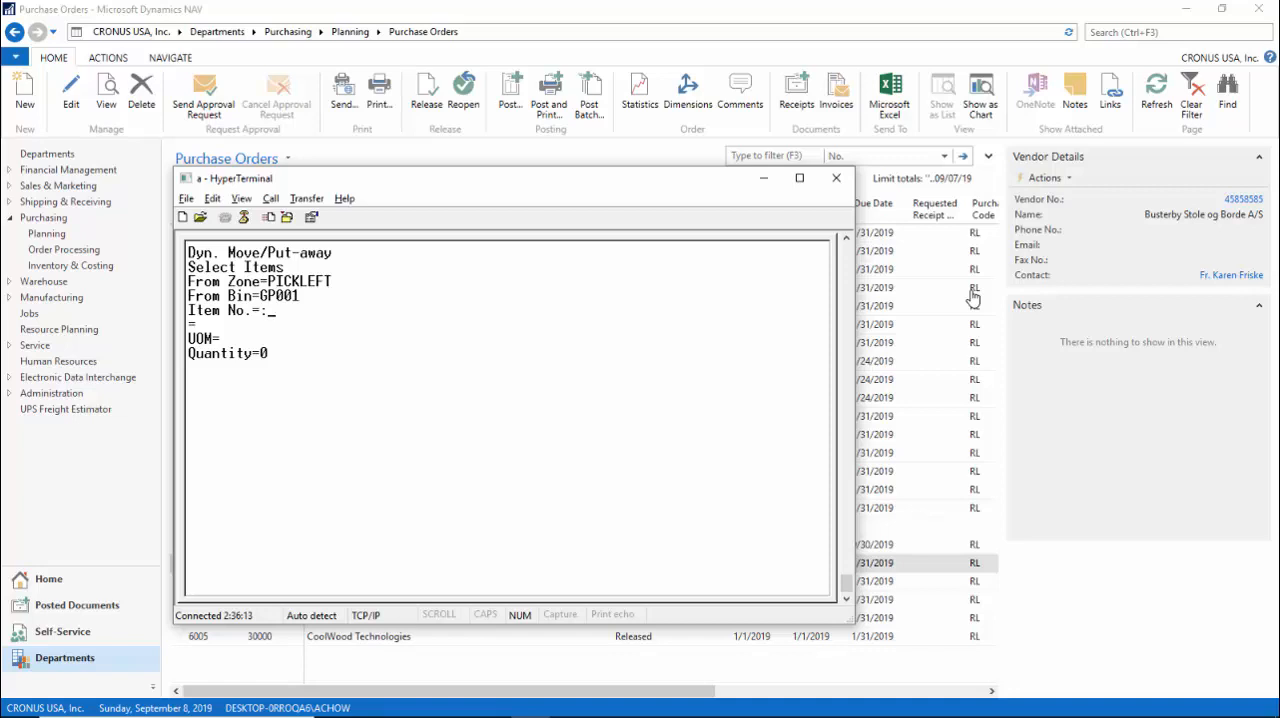
{"action": "type", "text": "70000"}
{"action": "key", "text": "Return"}
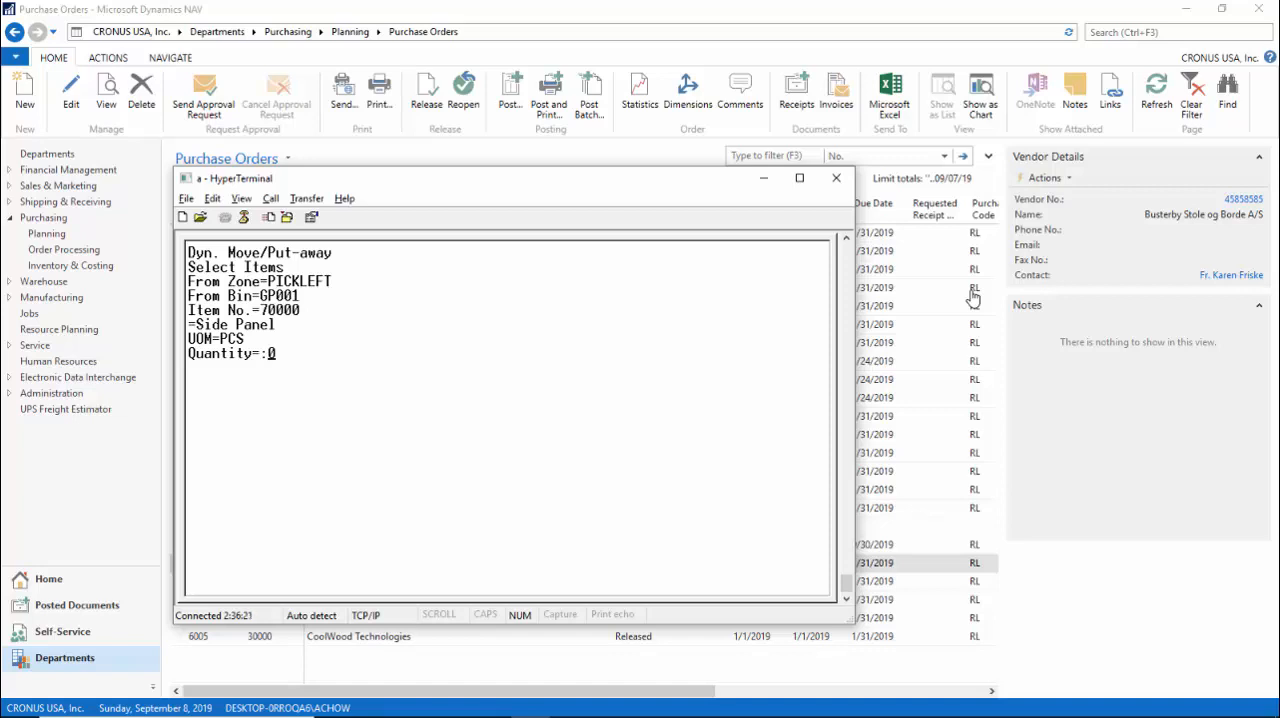
{"action": "type", "text": "200"}
{"action": "key", "text": "Return"}
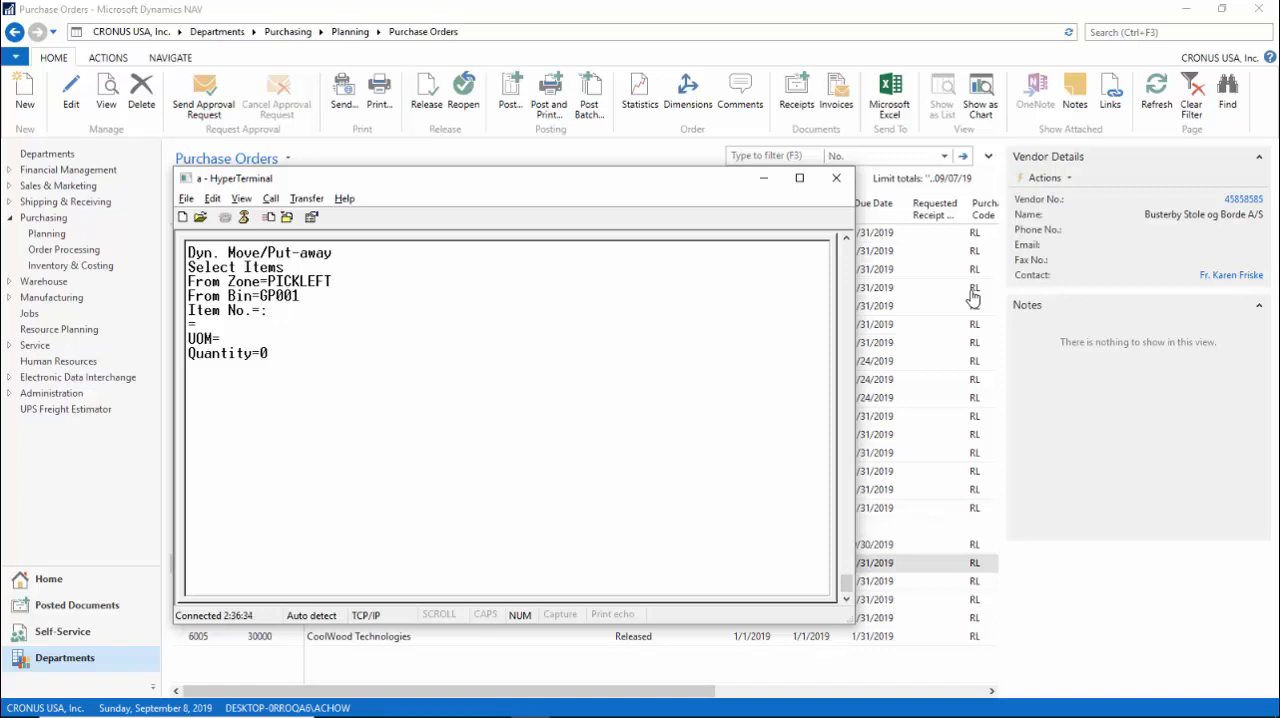
Move the selected items to bin GP003.
{"action": "key", "text": "F1"}
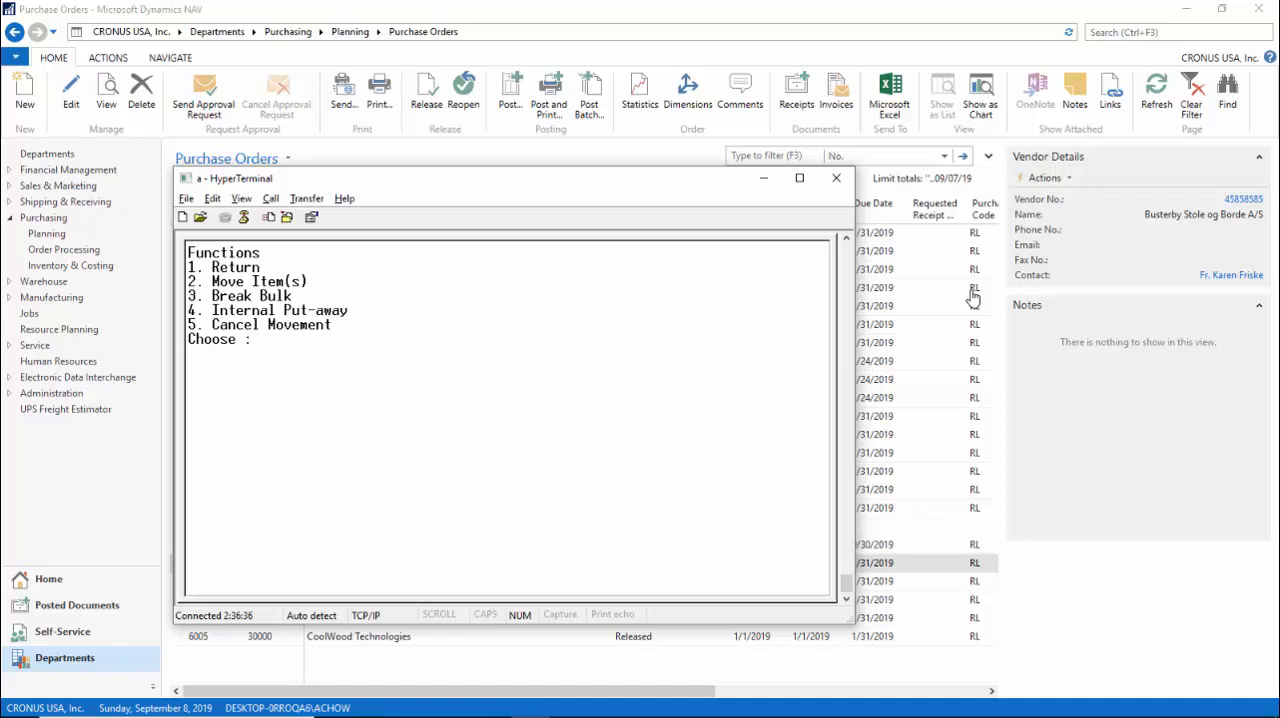
{"action": "type", "text": "2"}
{"action": "key", "text": "Return"}
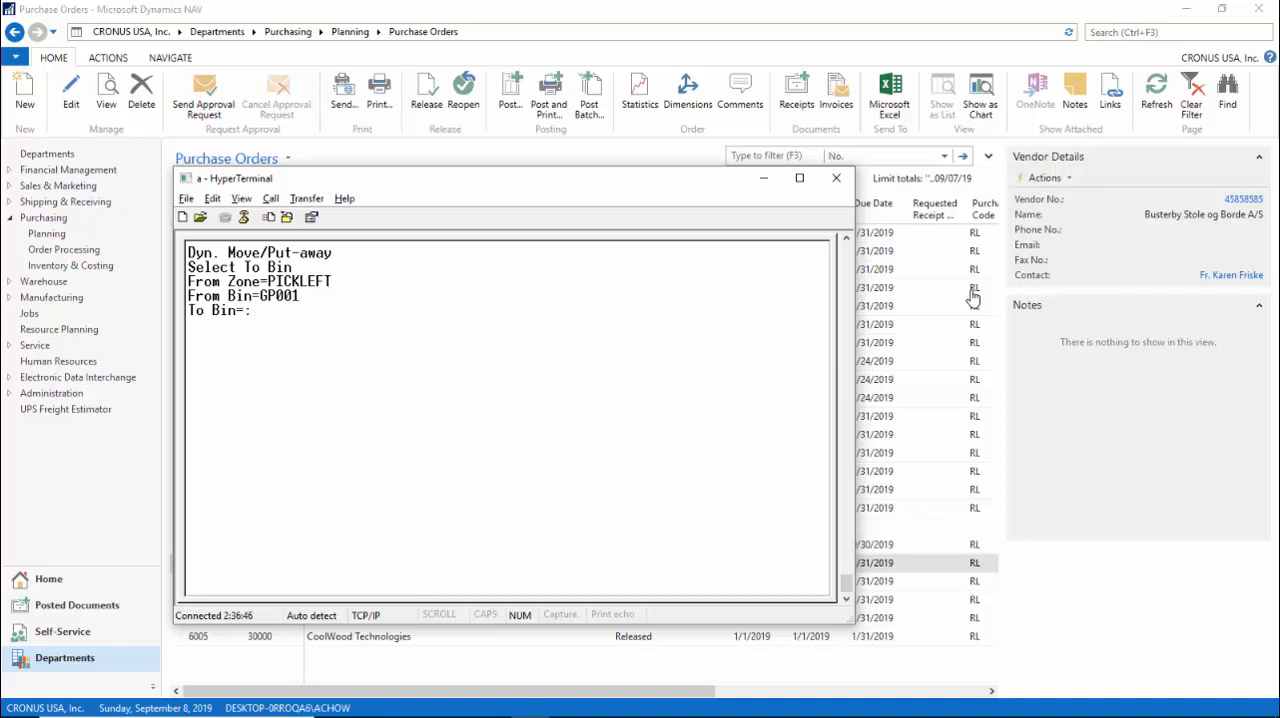
{"action": "type", "text": "gp003"}
{"action": "key", "text": "Return"}
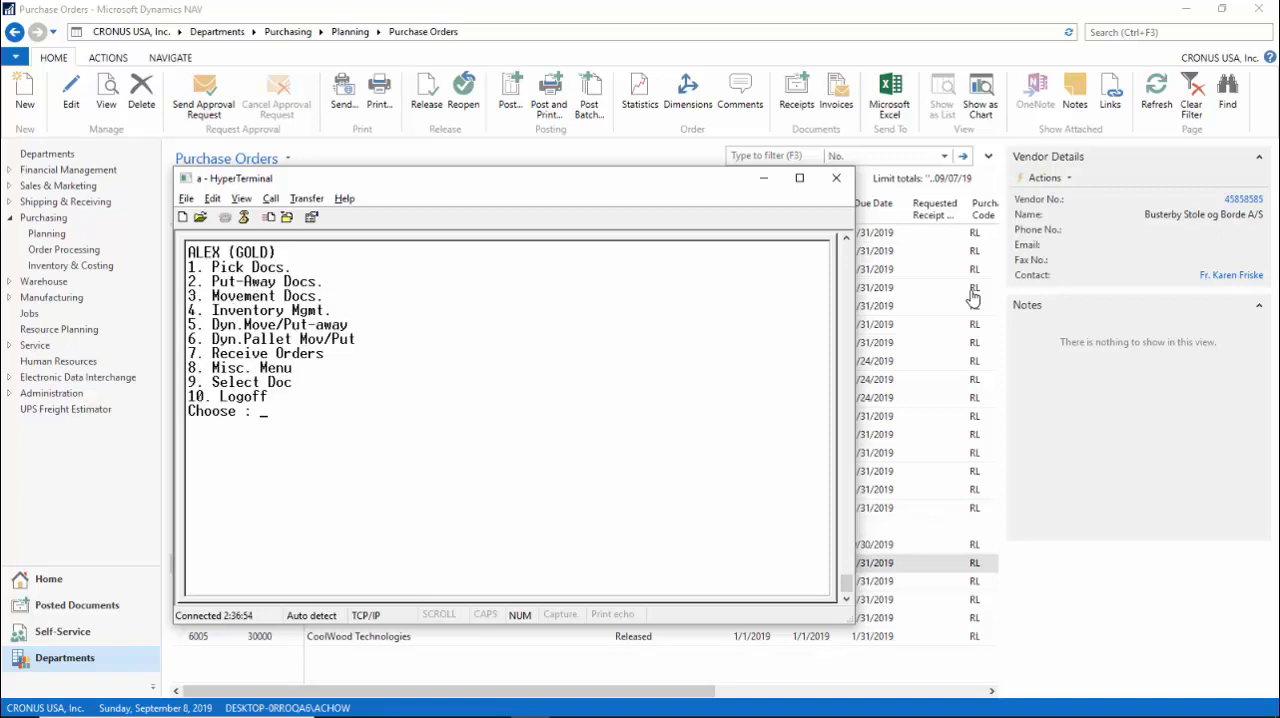
Switch to Dynamics NAV, open the Bin Contents page and widen its window to show the quantity columns.
{"action": "left_click", "coordinate": [1160, 32]}
{"action": "type", "text": "bin content"}
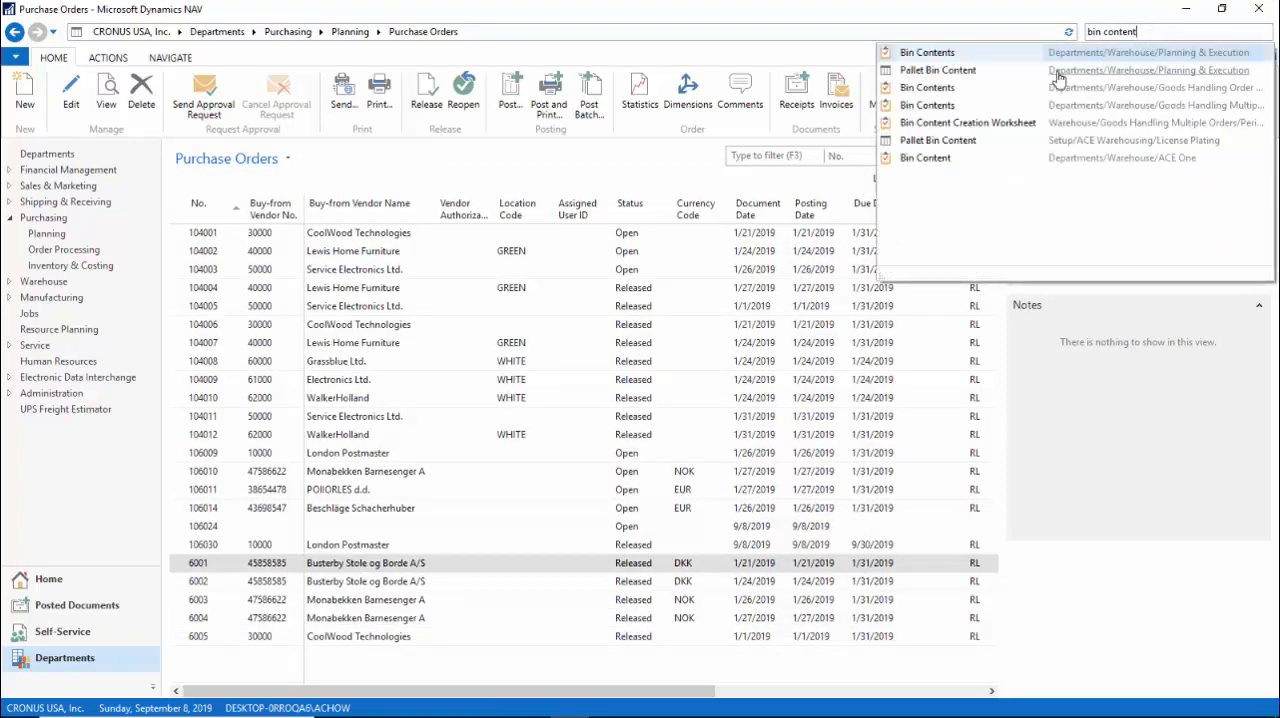
{"action": "left_click", "coordinate": [925, 88]}
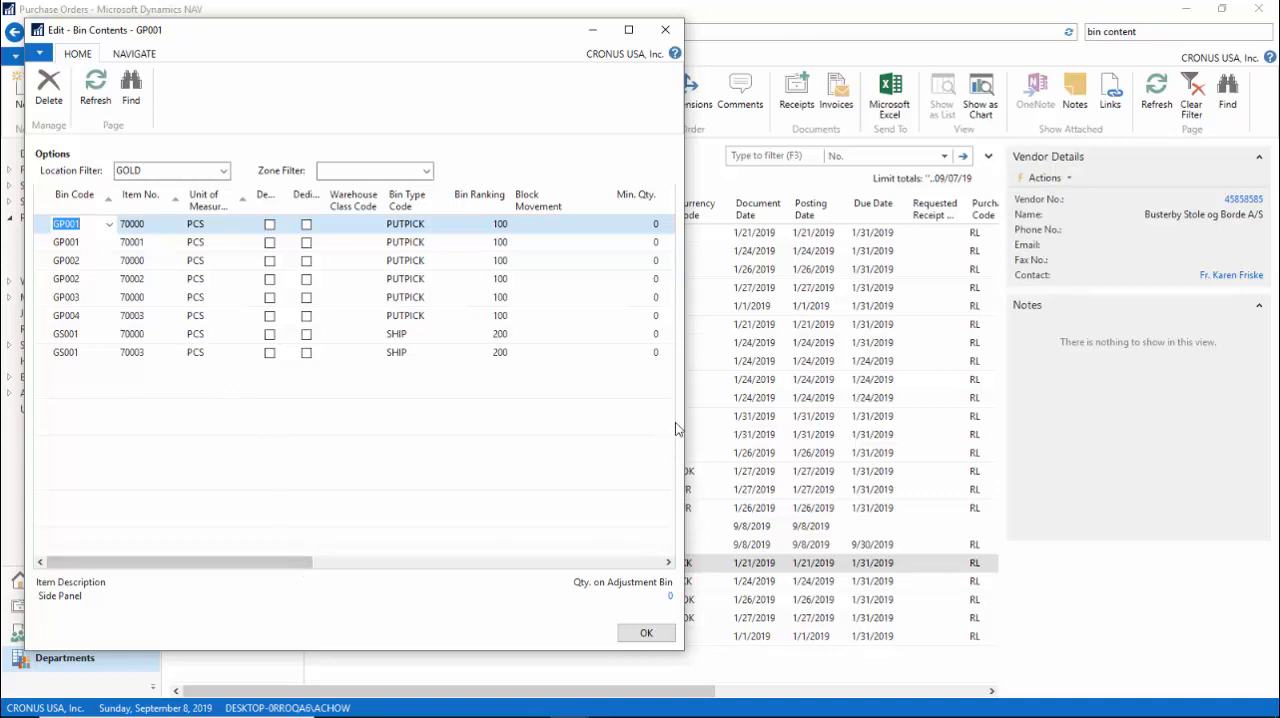
{"action": "left_click_drag", "start_coordinate": [684, 420], "coordinate": [1168, 420]}
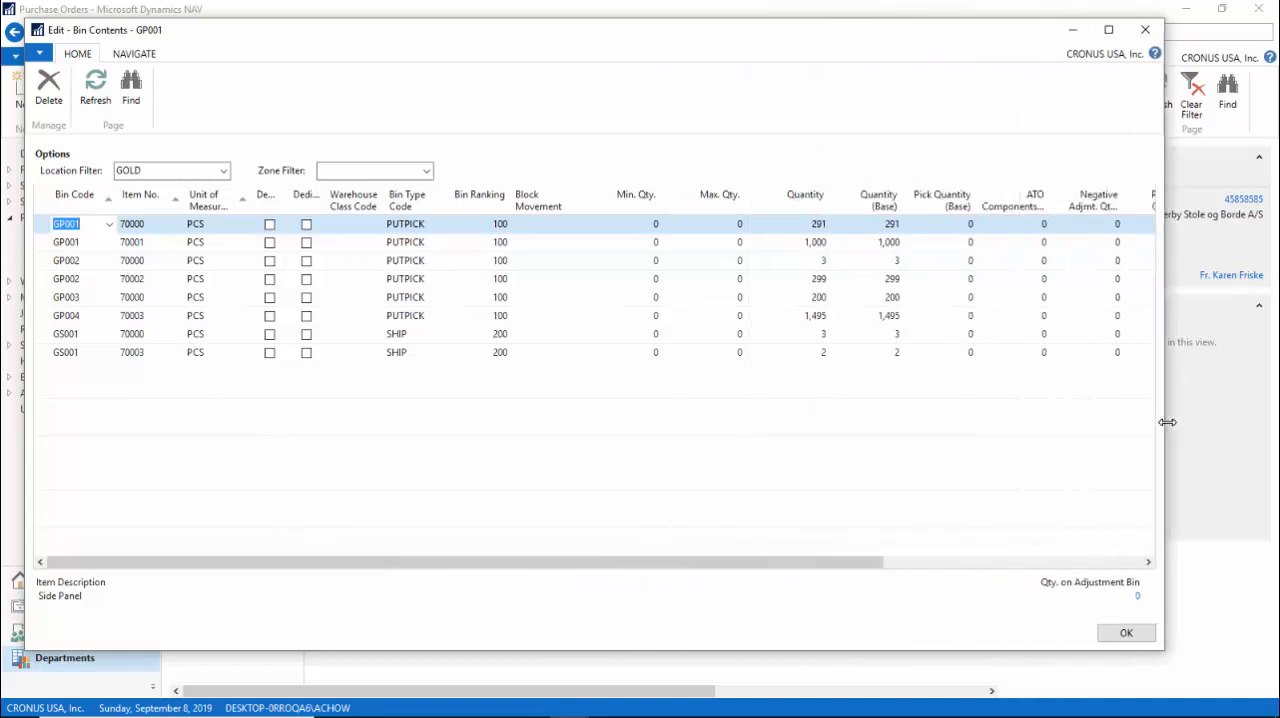
Open the warehouse entries behind the quantity of item 70000 in bin GP003.
{"action": "left_click", "coordinate": [93, 299]}
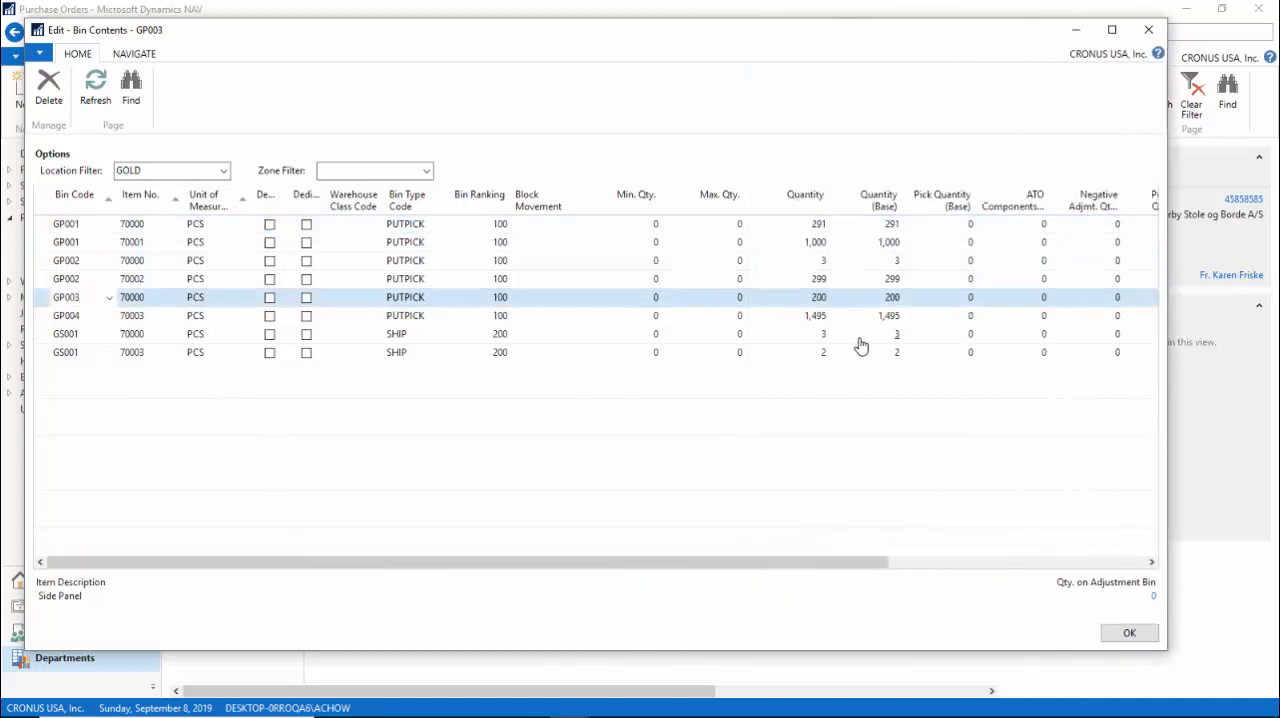
{"action": "left_click", "coordinate": [822, 302]}
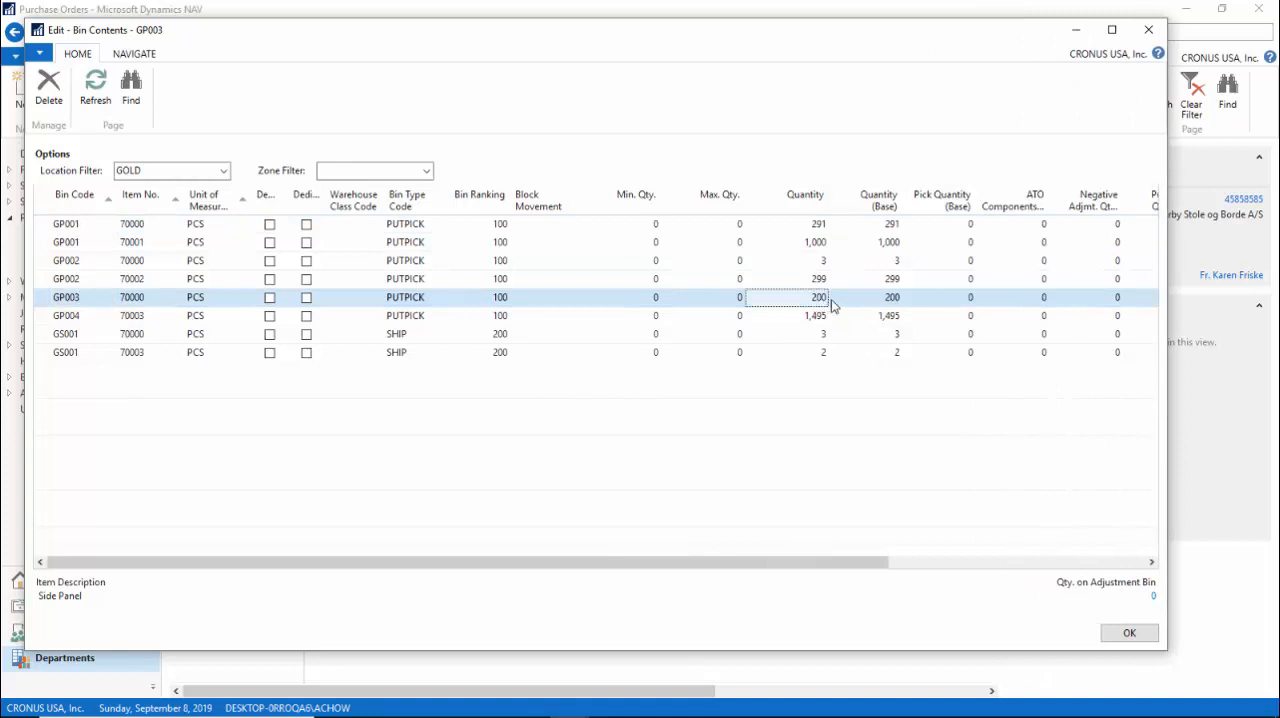
{"action": "left_click", "coordinate": [826, 300]}
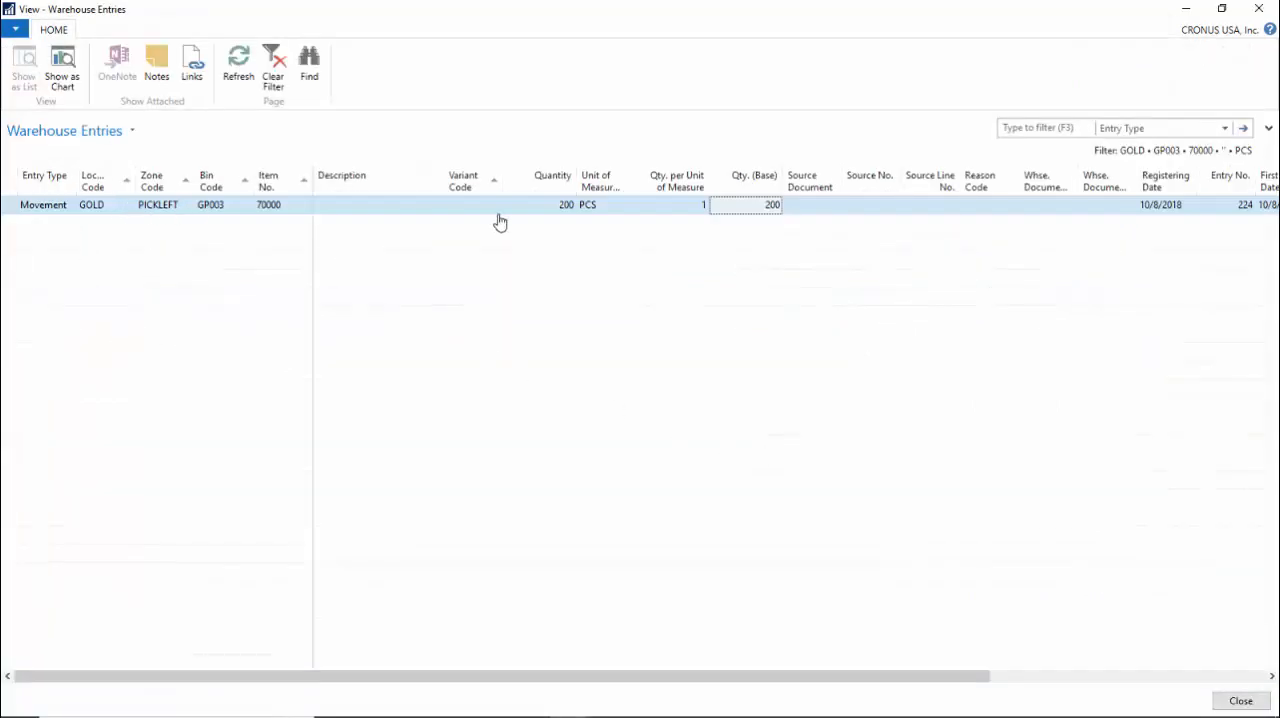